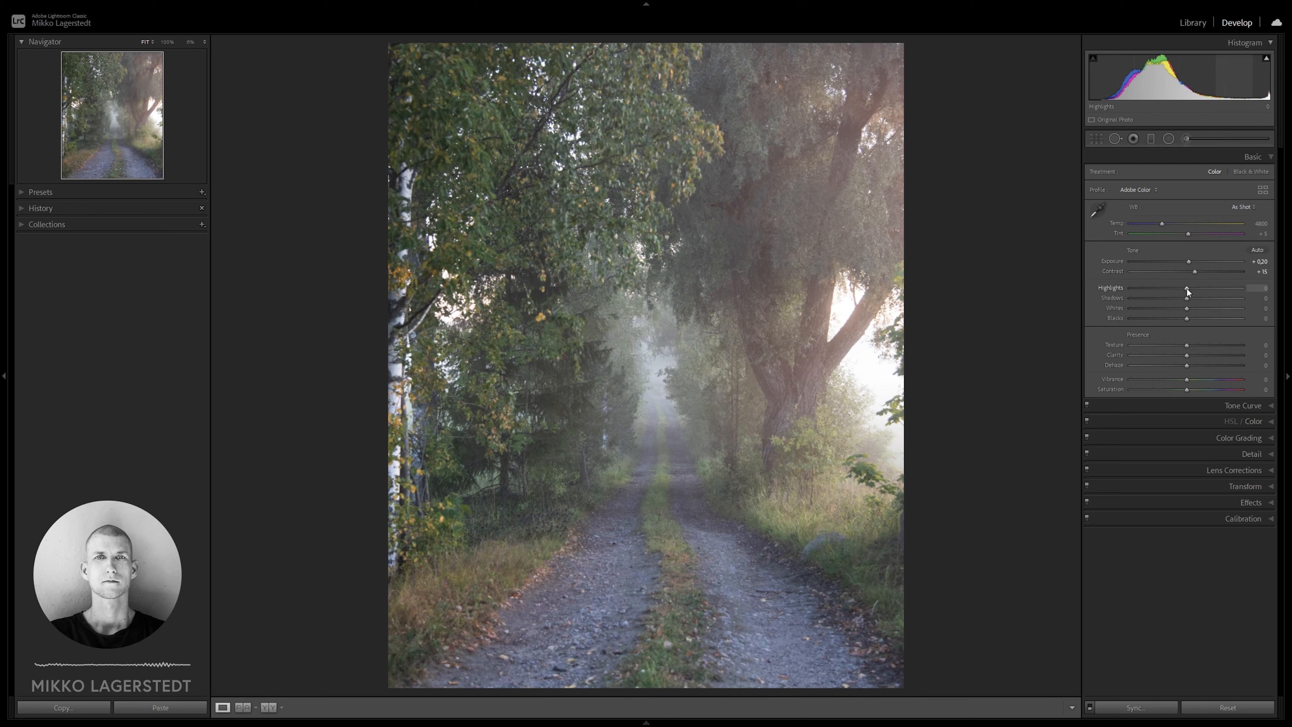
Set Highlights to −45, Shadows to −16, Whites to +31, Blacks to −13, Dehaze to +9, Vibrance to −5 and Saturation to −40
mouse_move(1187, 289)
left_mouse_down()
mouse_move(1161, 287)
mouse_move(1177, 299)
left_mouse_up()
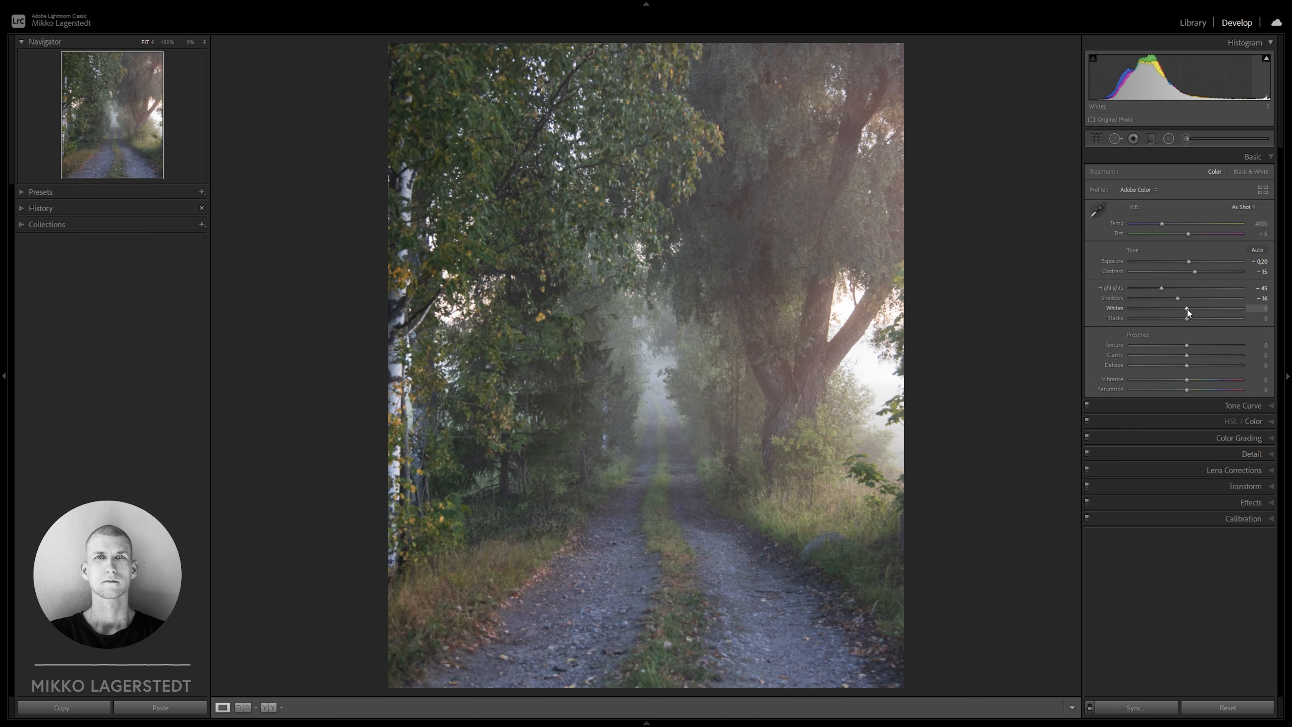
left_click_drag(1193, 308, 1181, 319)
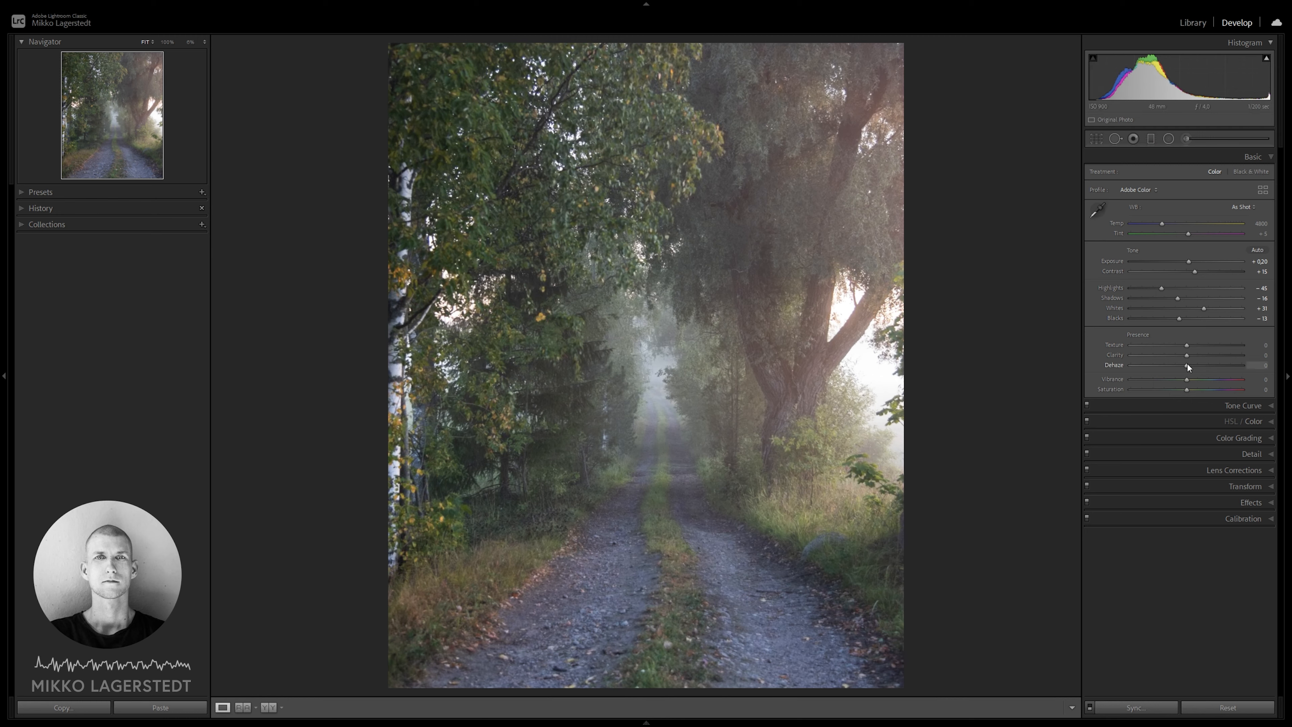
left_click_drag(1187, 364, 1192, 367)
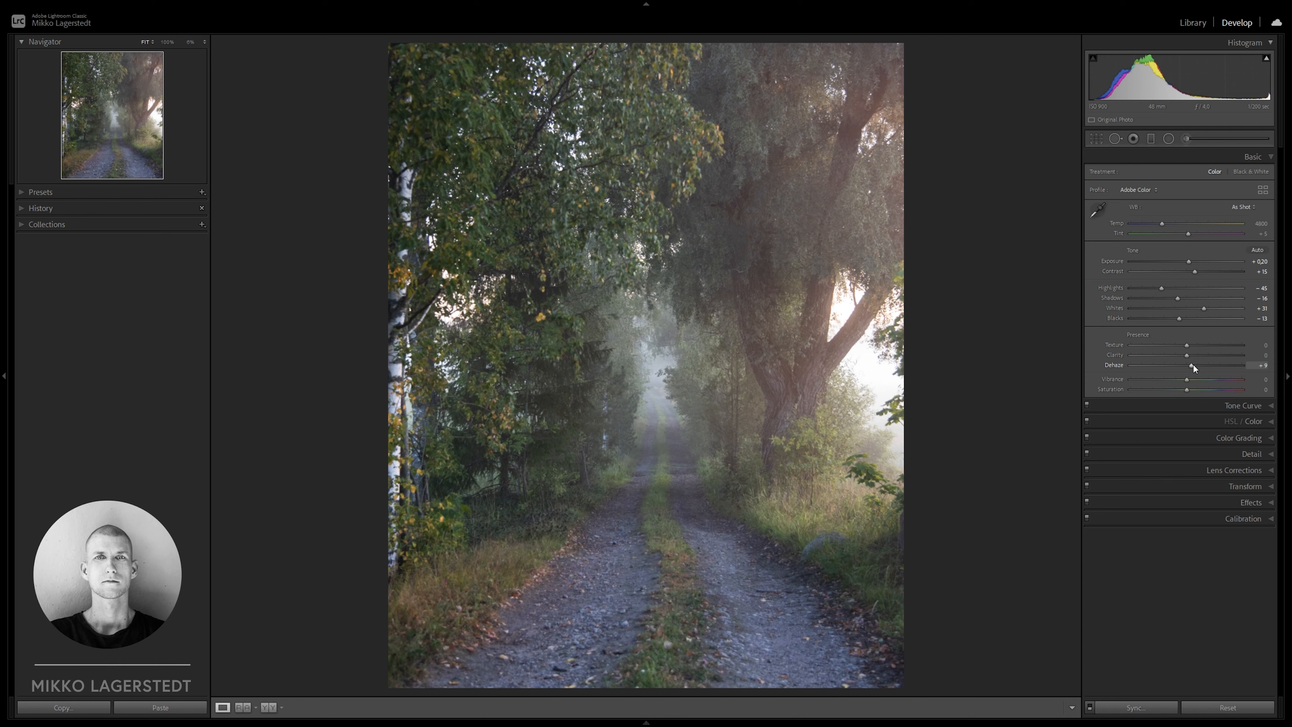
left_click_drag(1185, 380, 1183, 378)
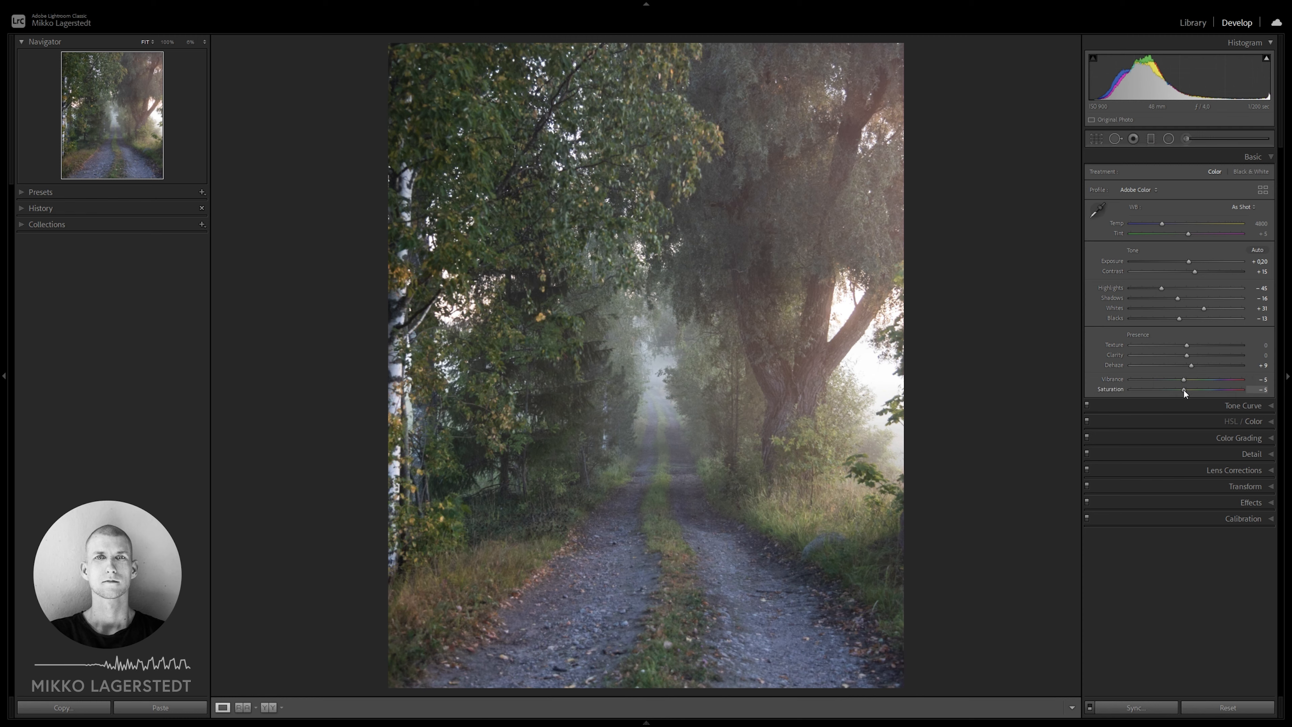
left_click_drag(1184, 390, 1165, 389)
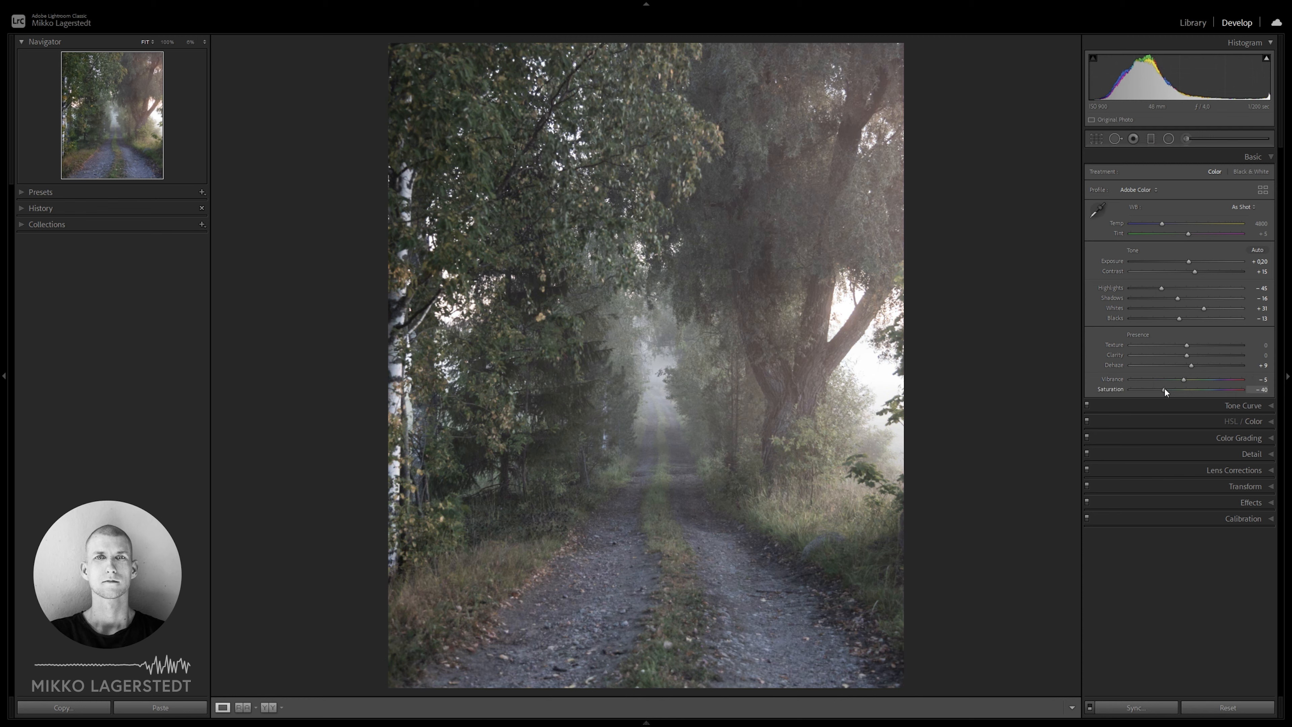
Apply the S-Curve point curve preset to the photo's tone curve
left_click(1230, 404)
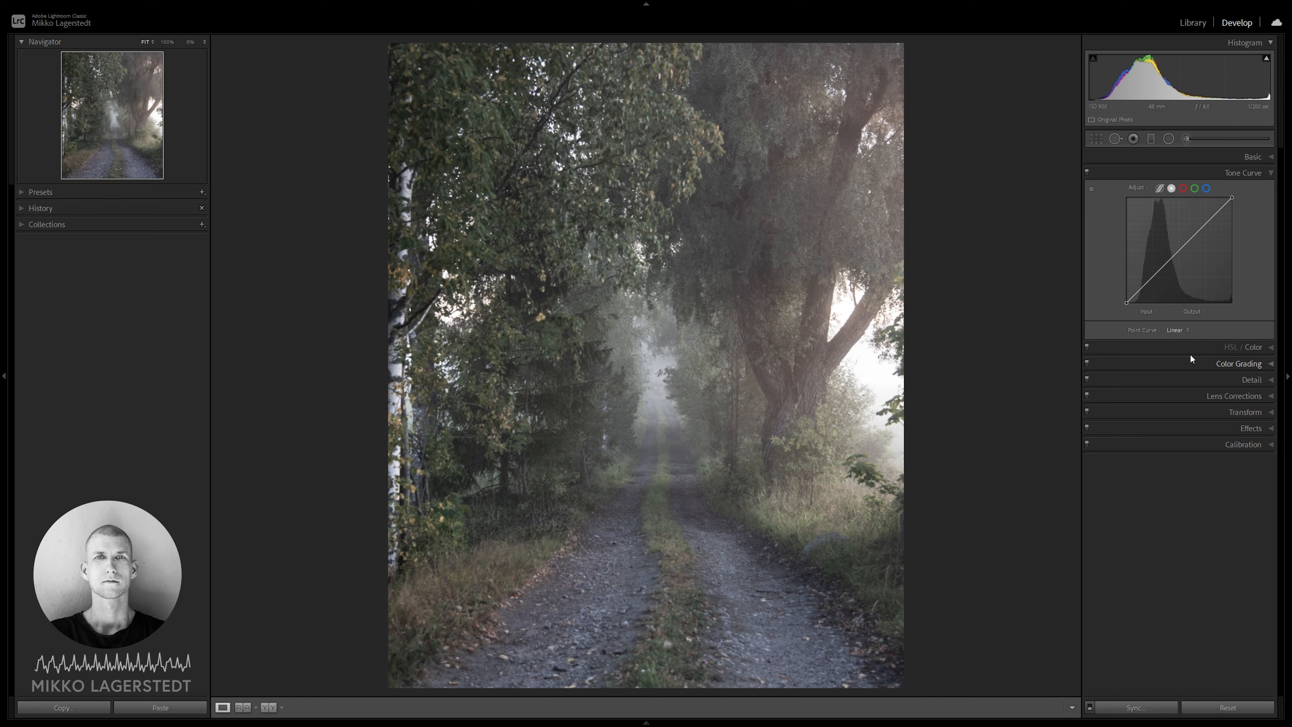
left_click(1172, 330)
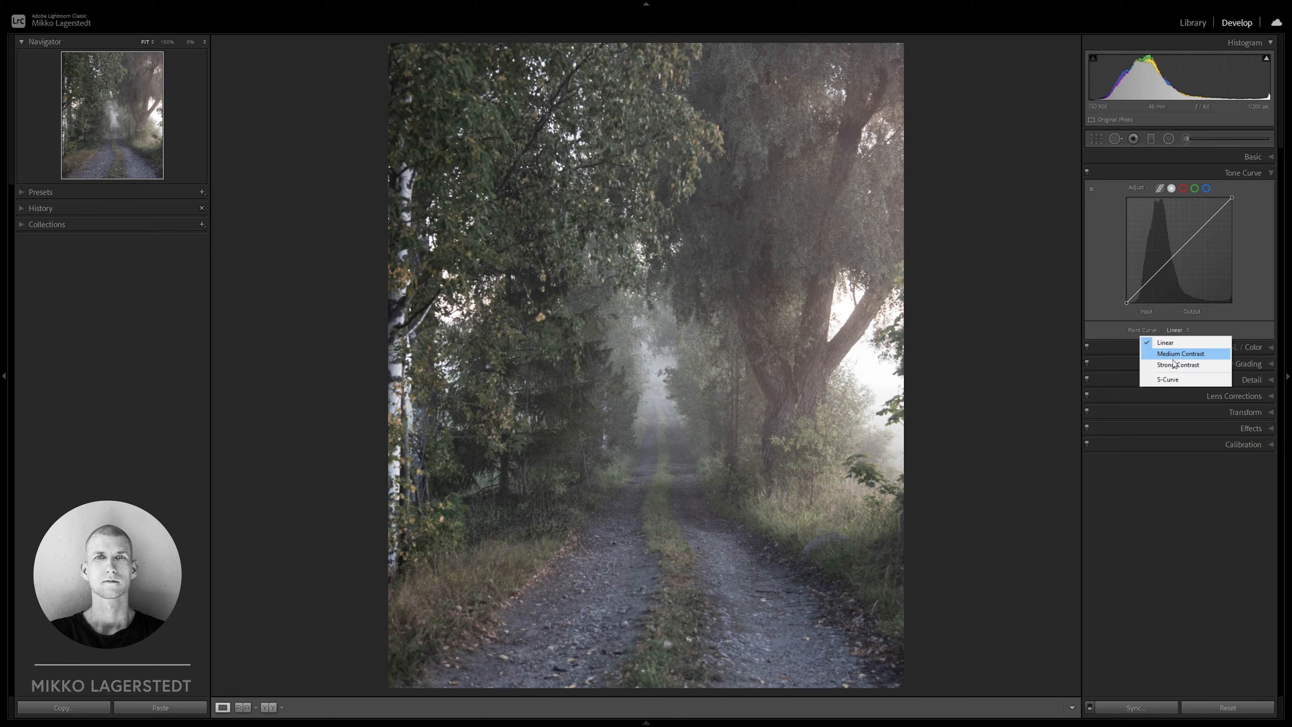
left_click(1167, 380)
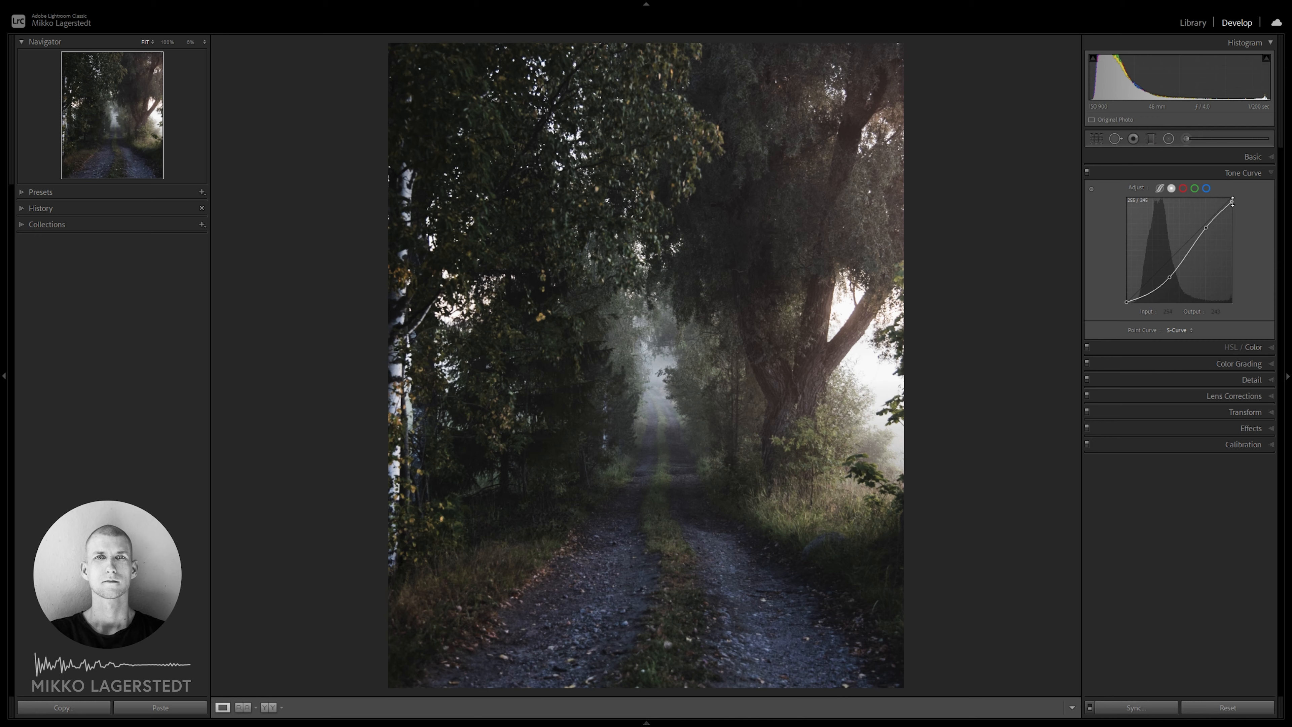
Set hue, saturation and luminance to +18, −22, −11 for red, −19, −25, +15 for orange, and −32, −26, +15 for yellow
left_click(1254, 346)
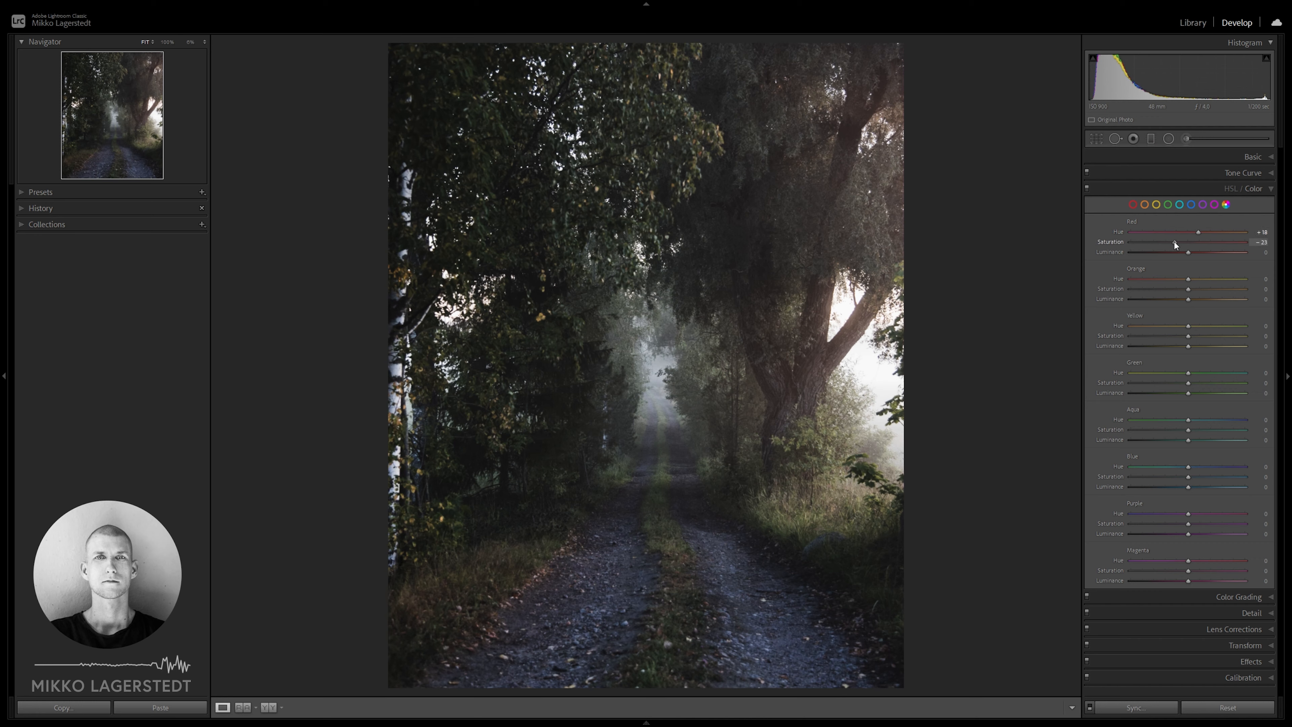
left_click_drag(1174, 241, 1174, 241)
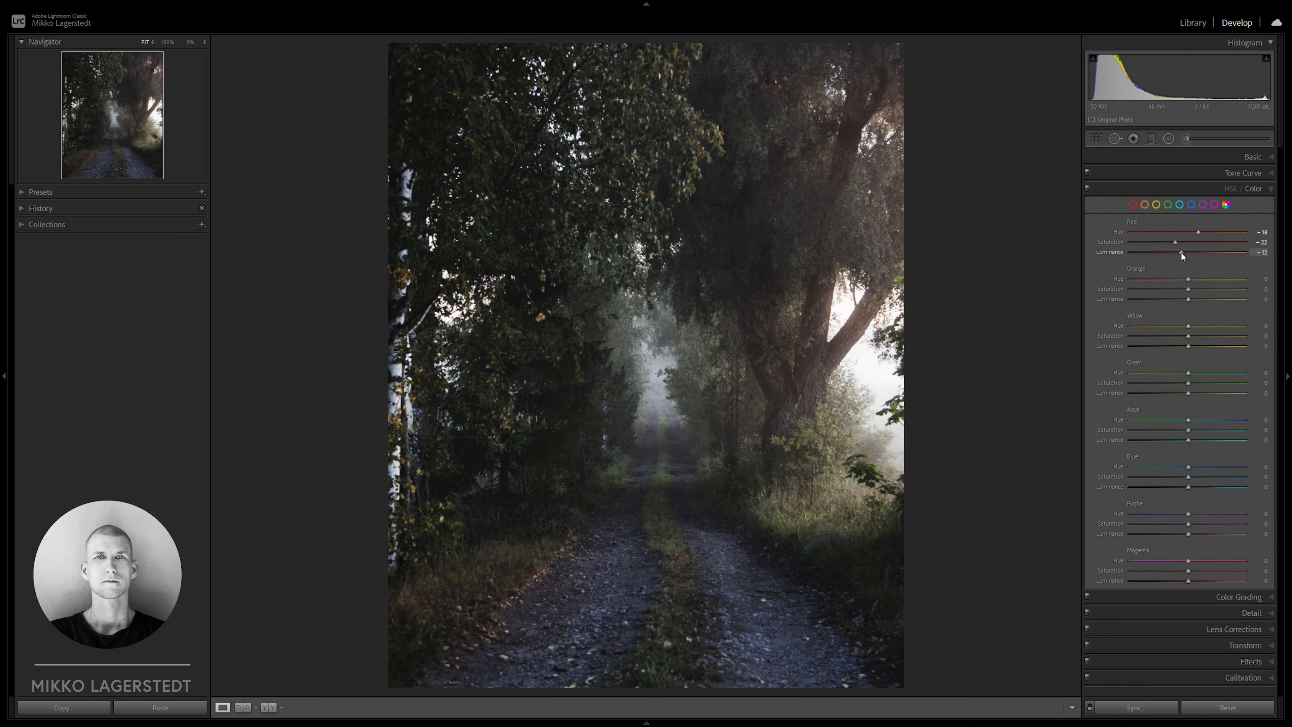
left_click_drag(1181, 251, 1181, 252)
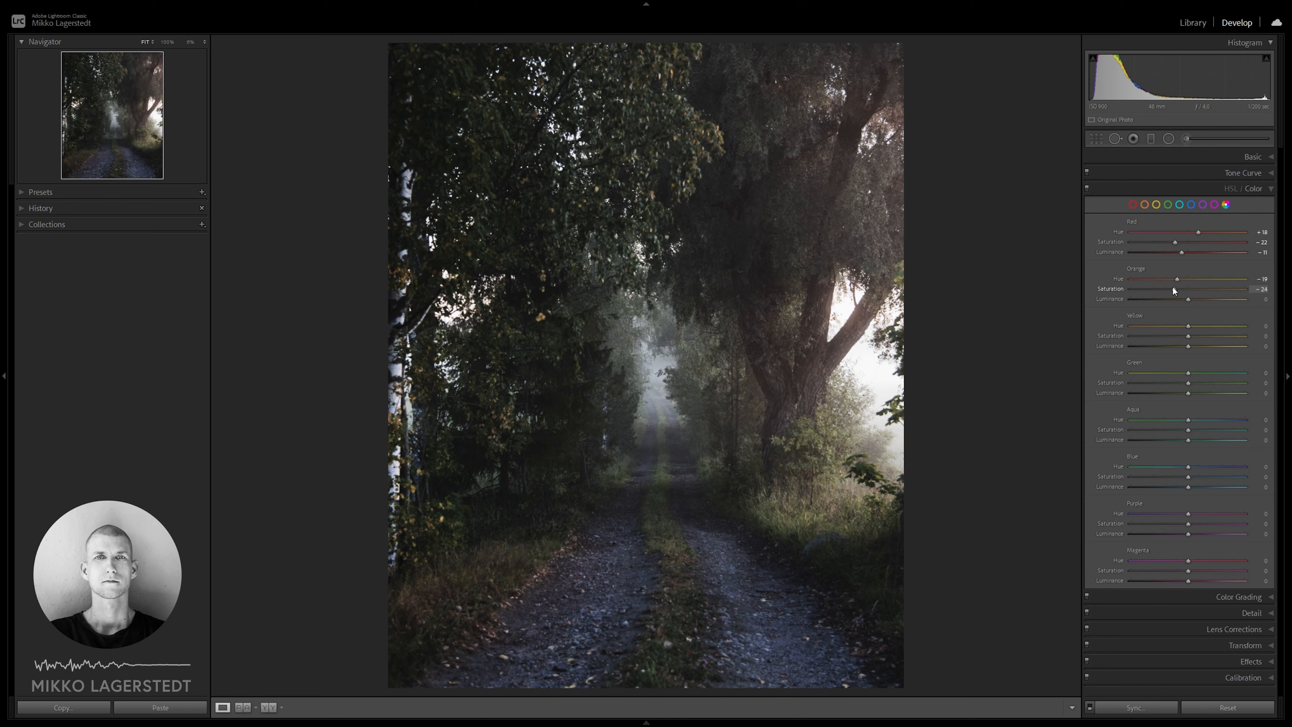
left_click_drag(1173, 289, 1198, 298)
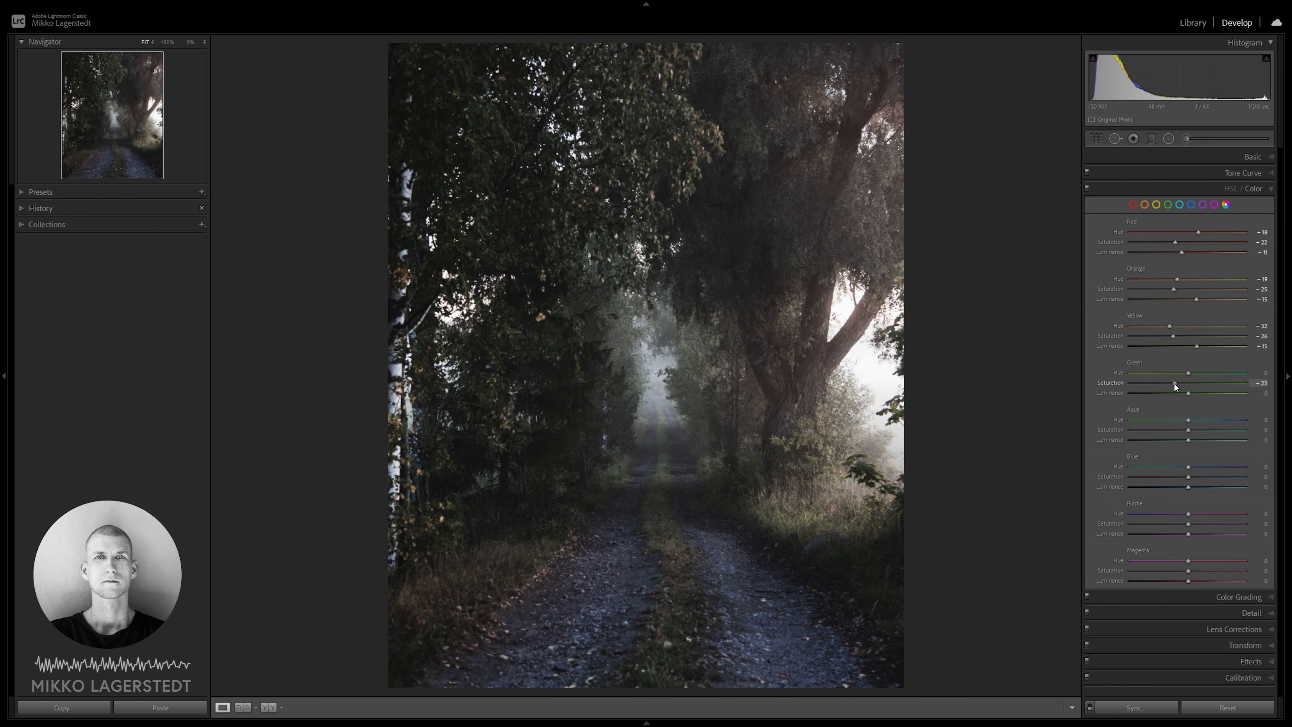
Set green saturation to −24 and luminance to −11, and aqua saturation to −25 and luminance to +11
left_click_drag(1188, 394, 1182, 394)
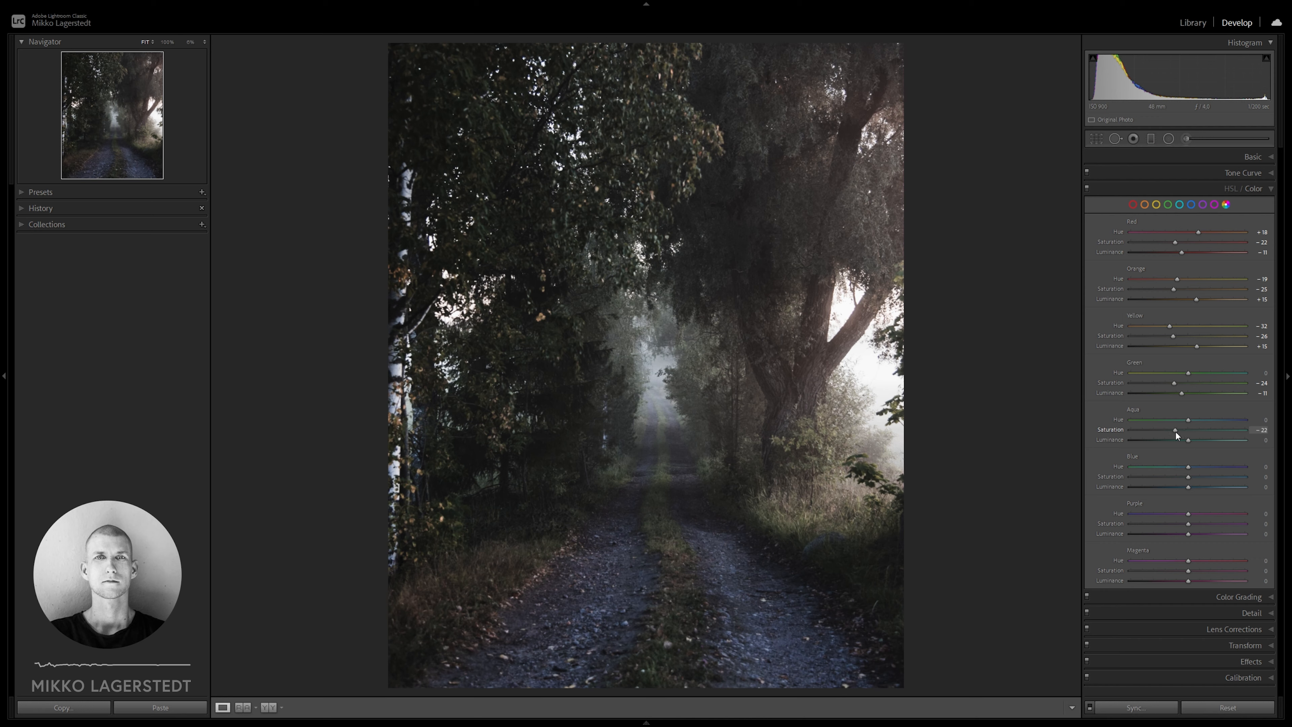
left_click(1195, 440)
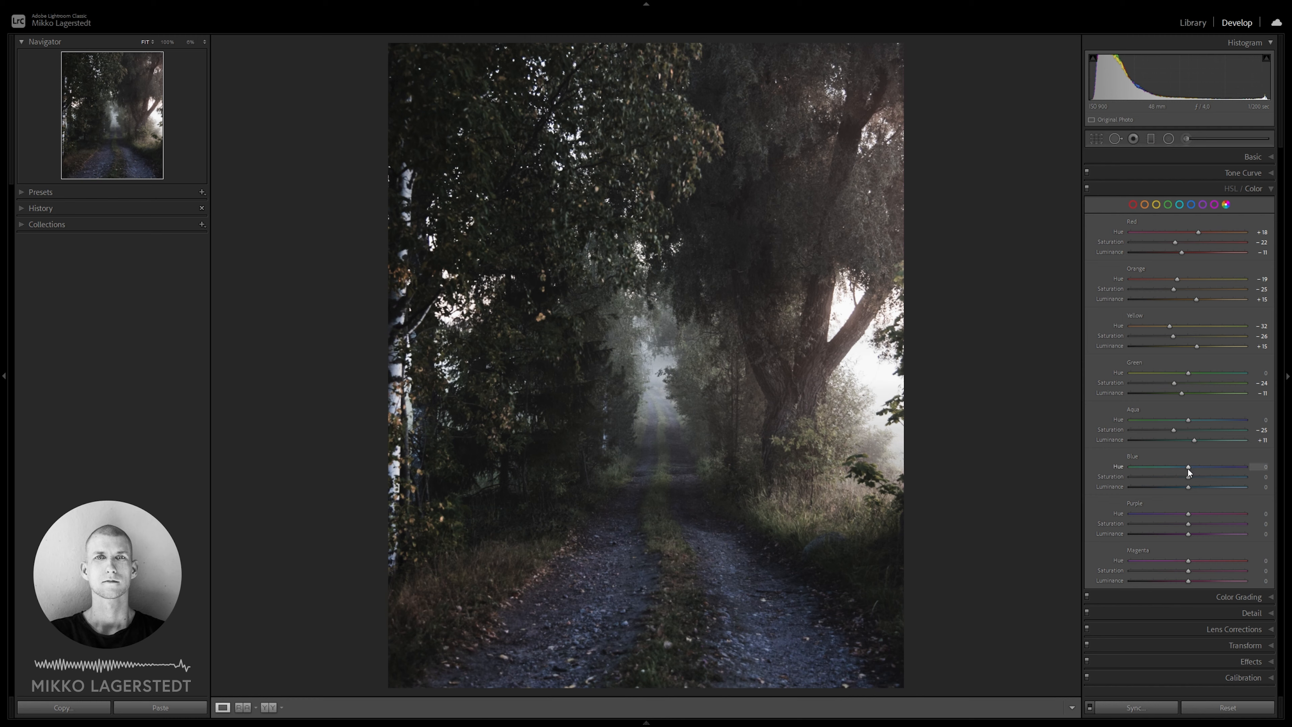
Set blue hue to −36, saturation to −25 and luminance to −42, purple saturation to −28 and luminance to −17, and magenta saturation to −25
left_click_drag(1188, 465, 1183, 465)
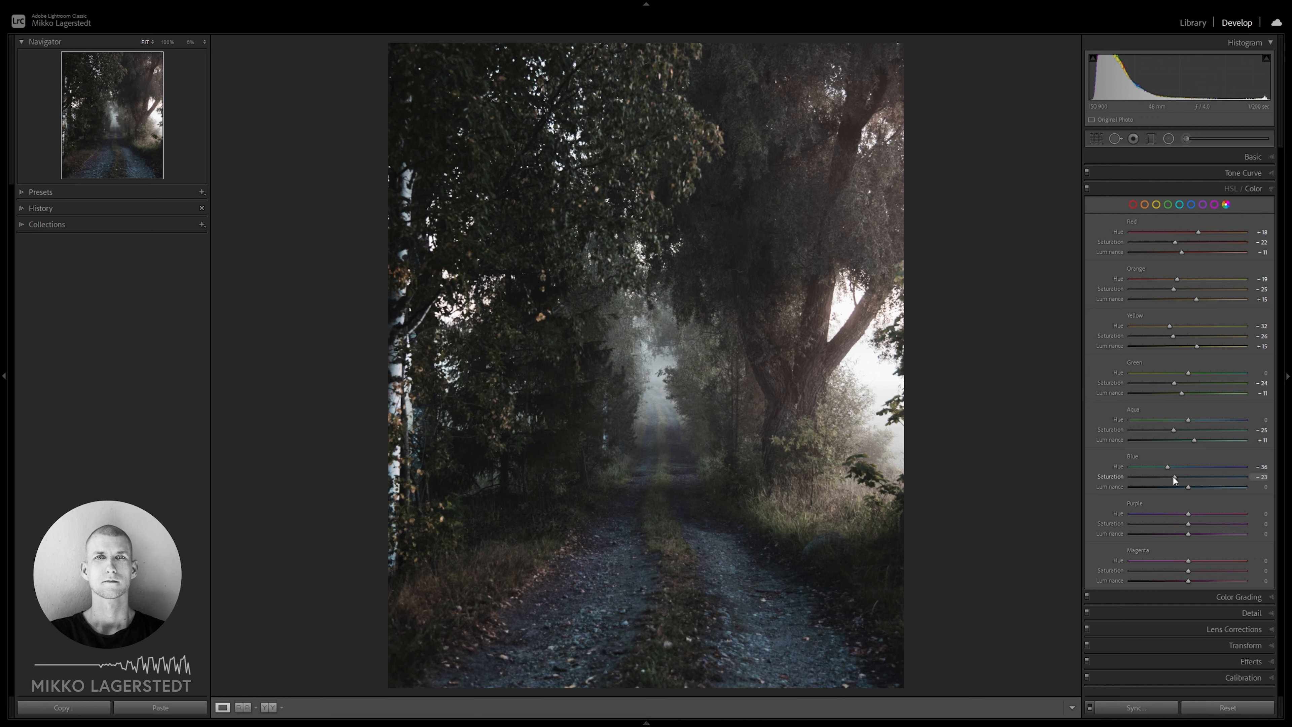
left_click(1173, 477)
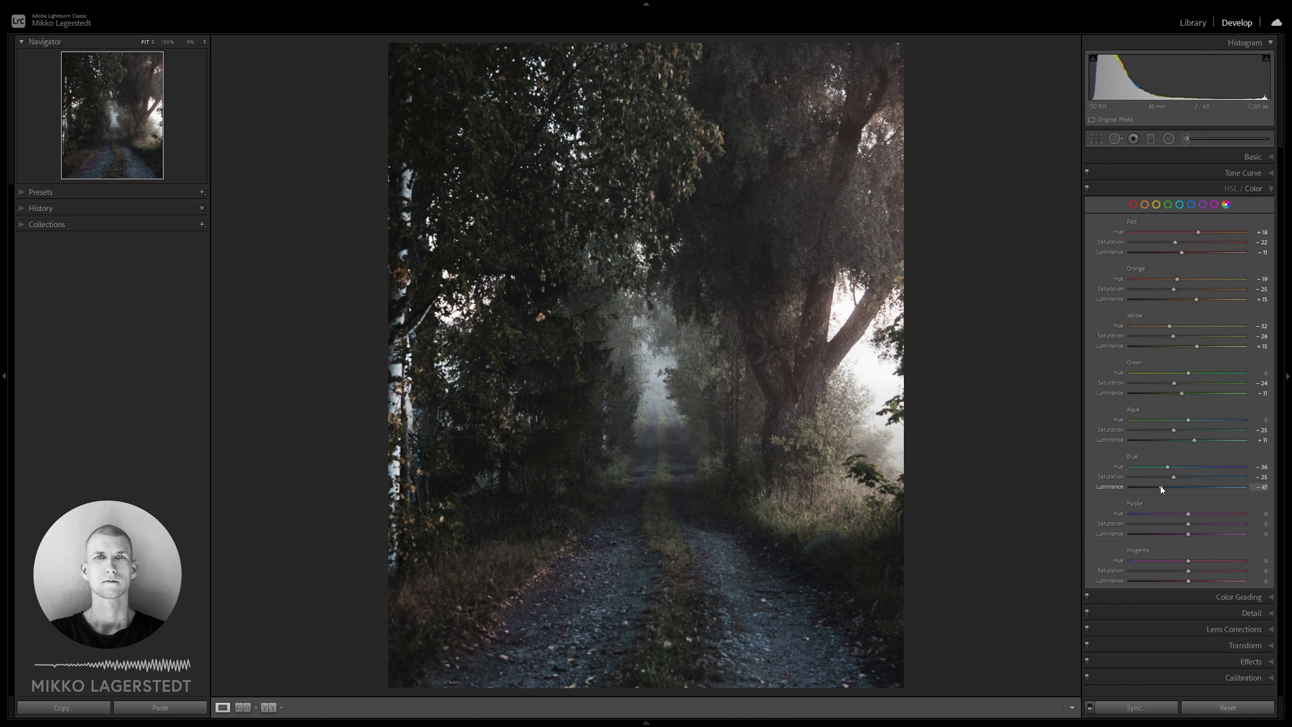
left_click_drag(1160, 485, 1172, 524)
left_click(1186, 533)
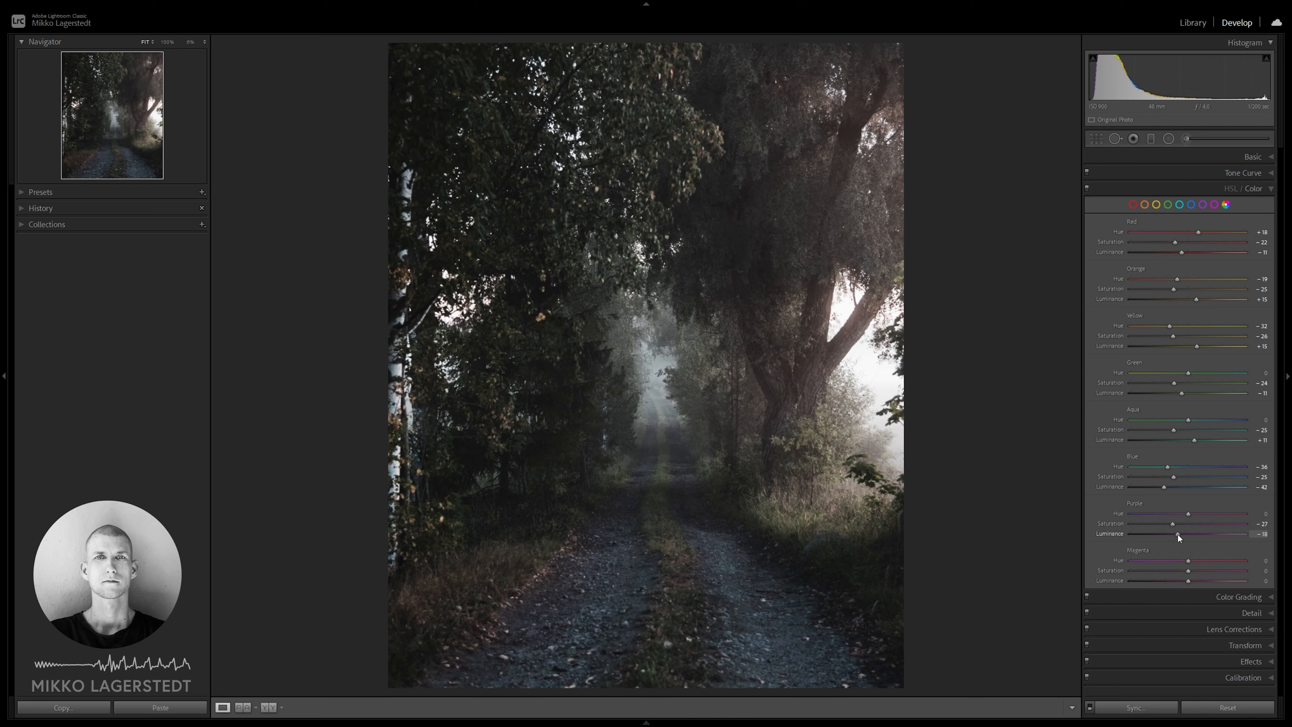
left_click_drag(1178, 534, 1178, 532)
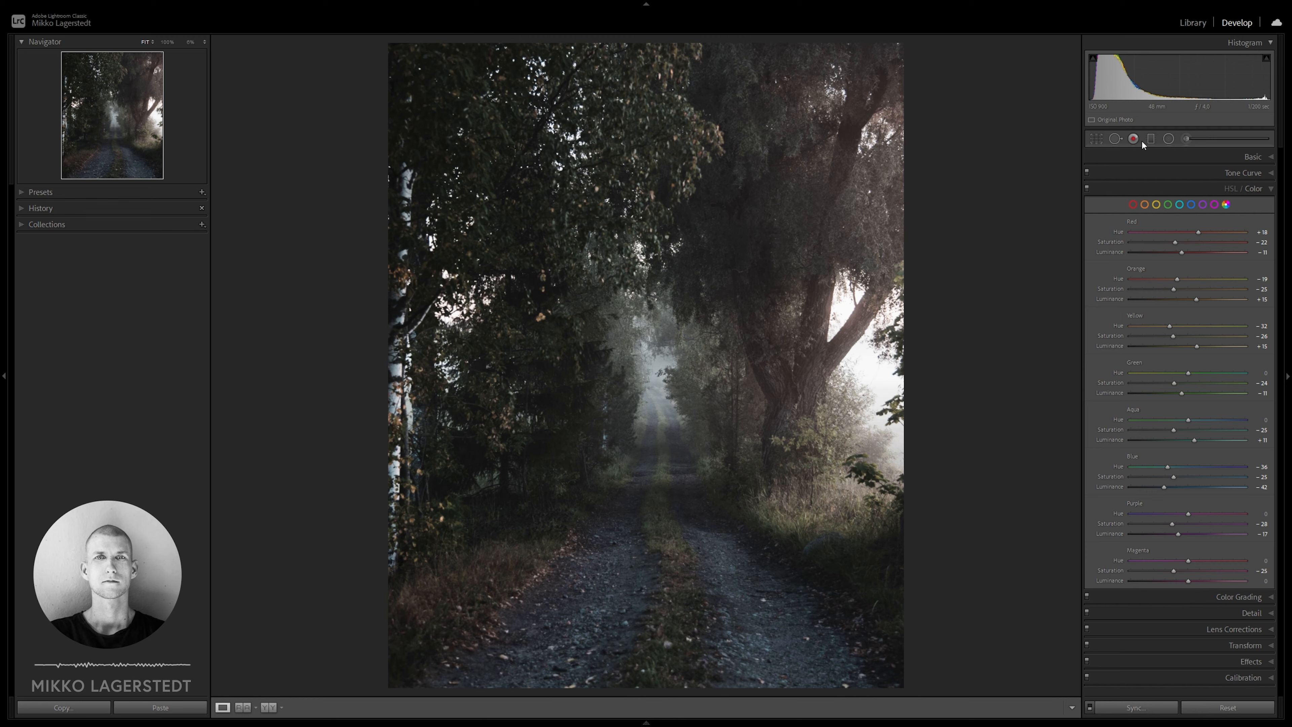
Draw a large inverted radial filter over the forest road with exposure 0.90, contrast −3, highlights 22, whites 9, clarity −5 and feather 100
left_click(1168, 138)
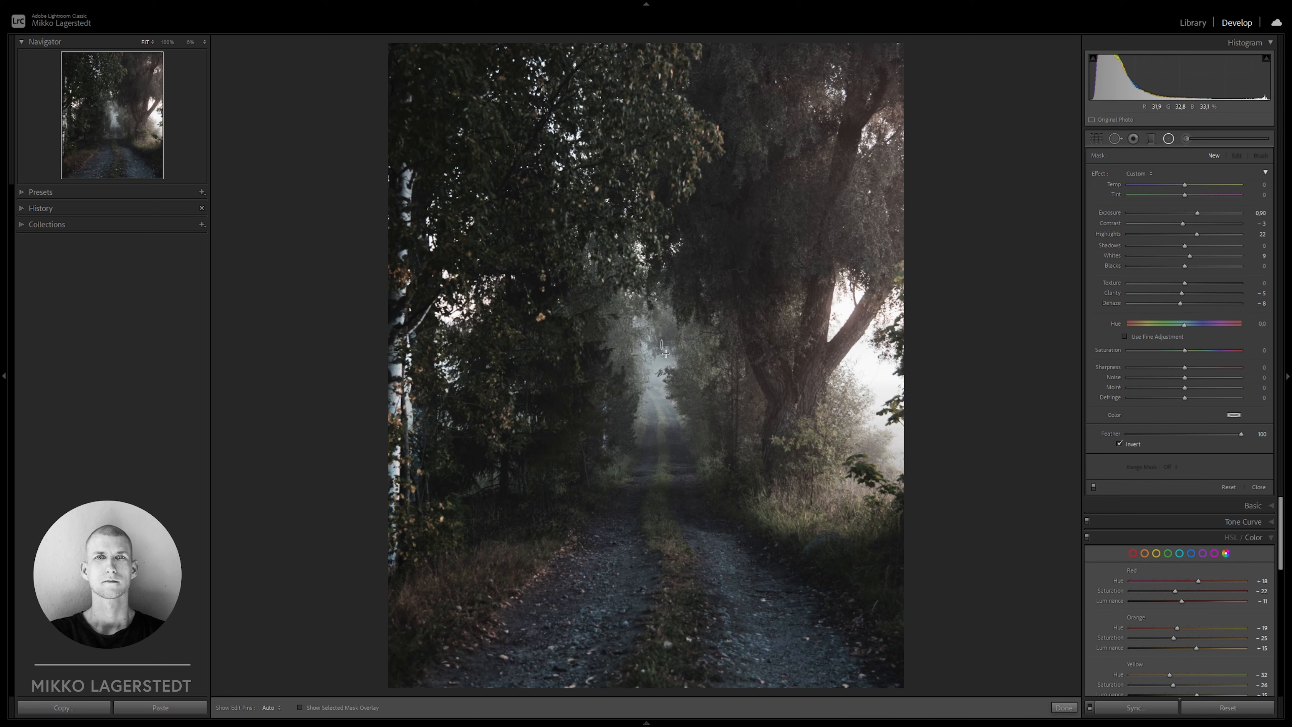
left_click_drag(891, 616, 1006, 724)
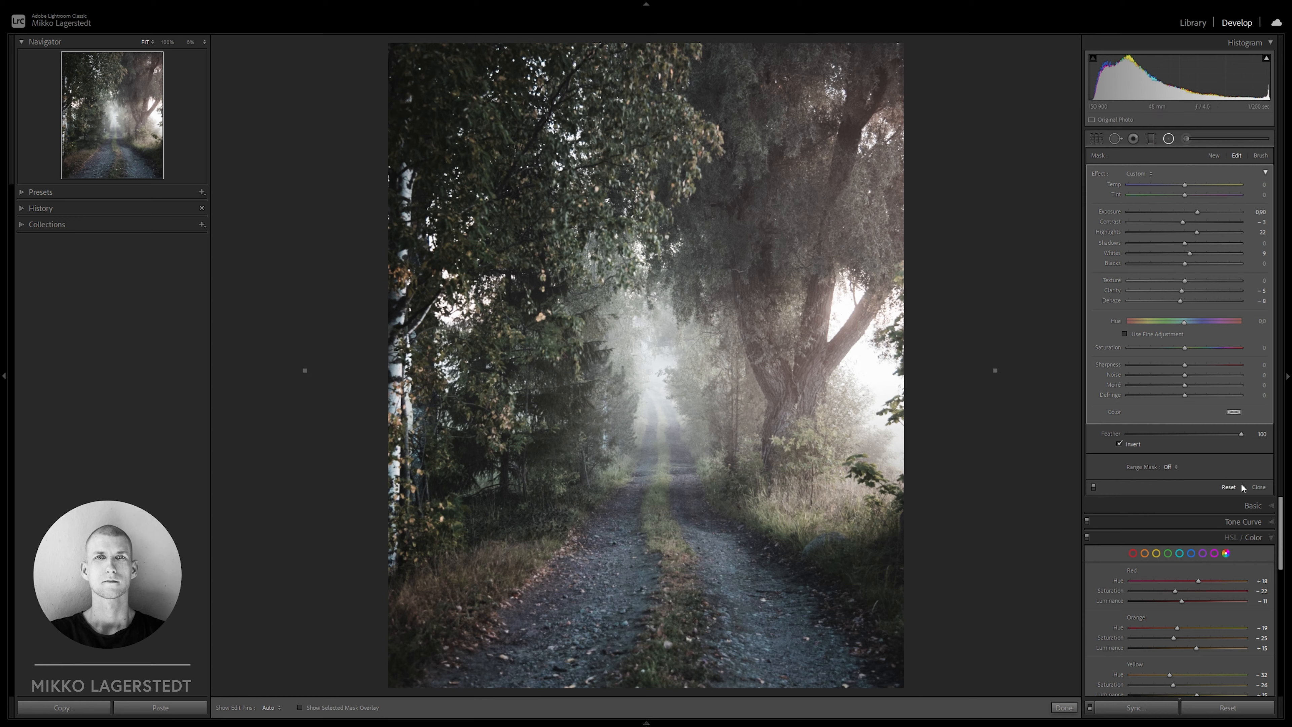
left_click(1259, 487)
Color grade the shadows orange at hue 36, saturation 34 and the highlights green, raise Blending, and set Balance to about −64
left_click(1250, 188)
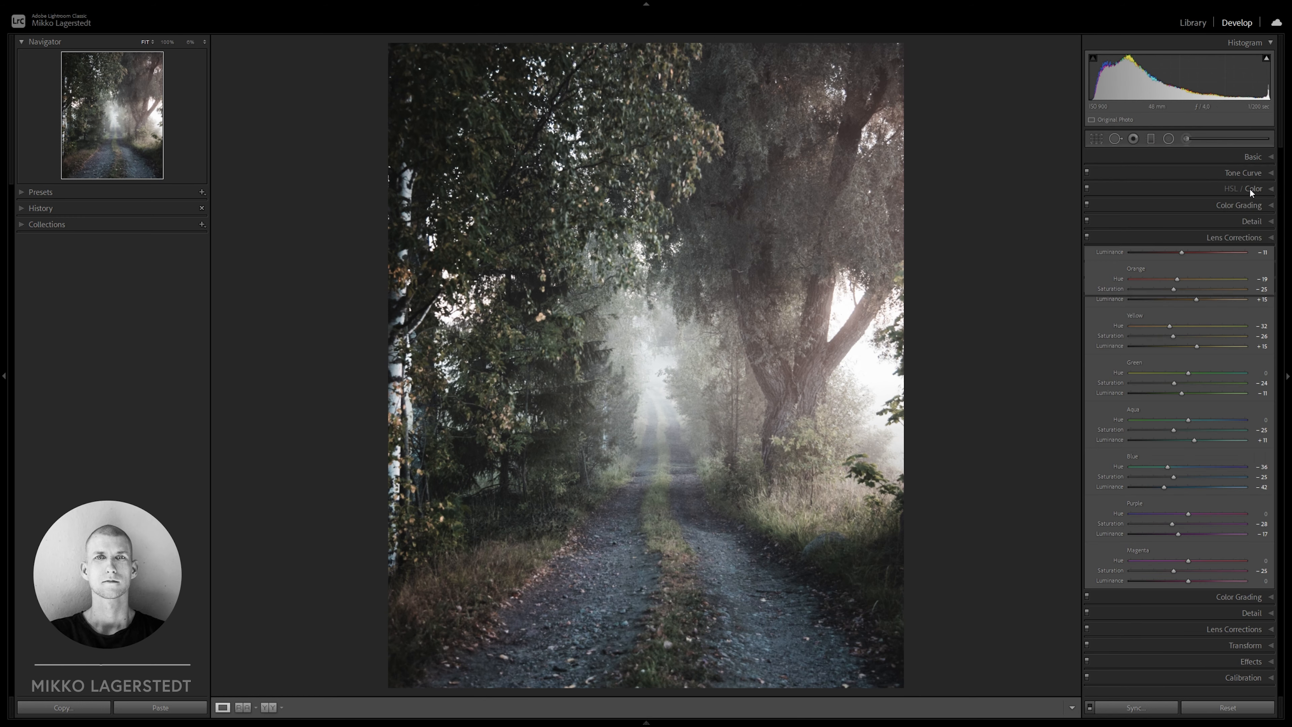
left_click(1246, 205)
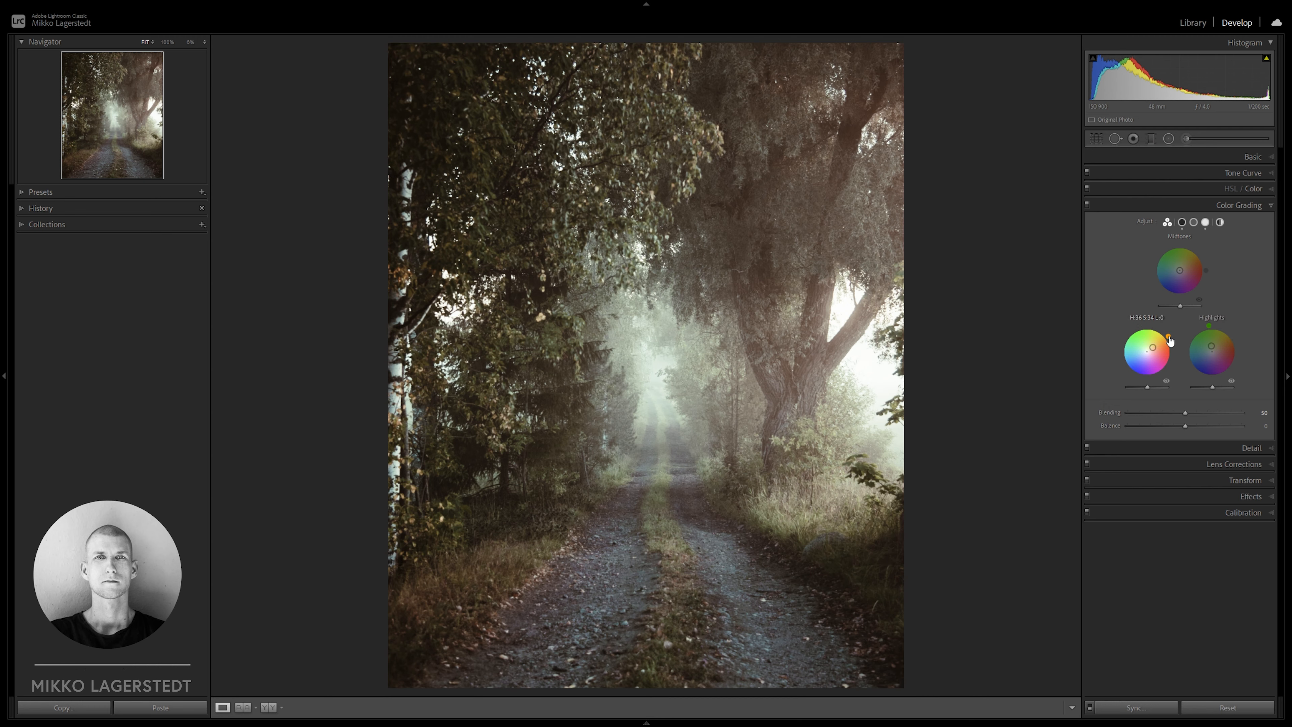
left_click_drag(1185, 412, 1152, 425)
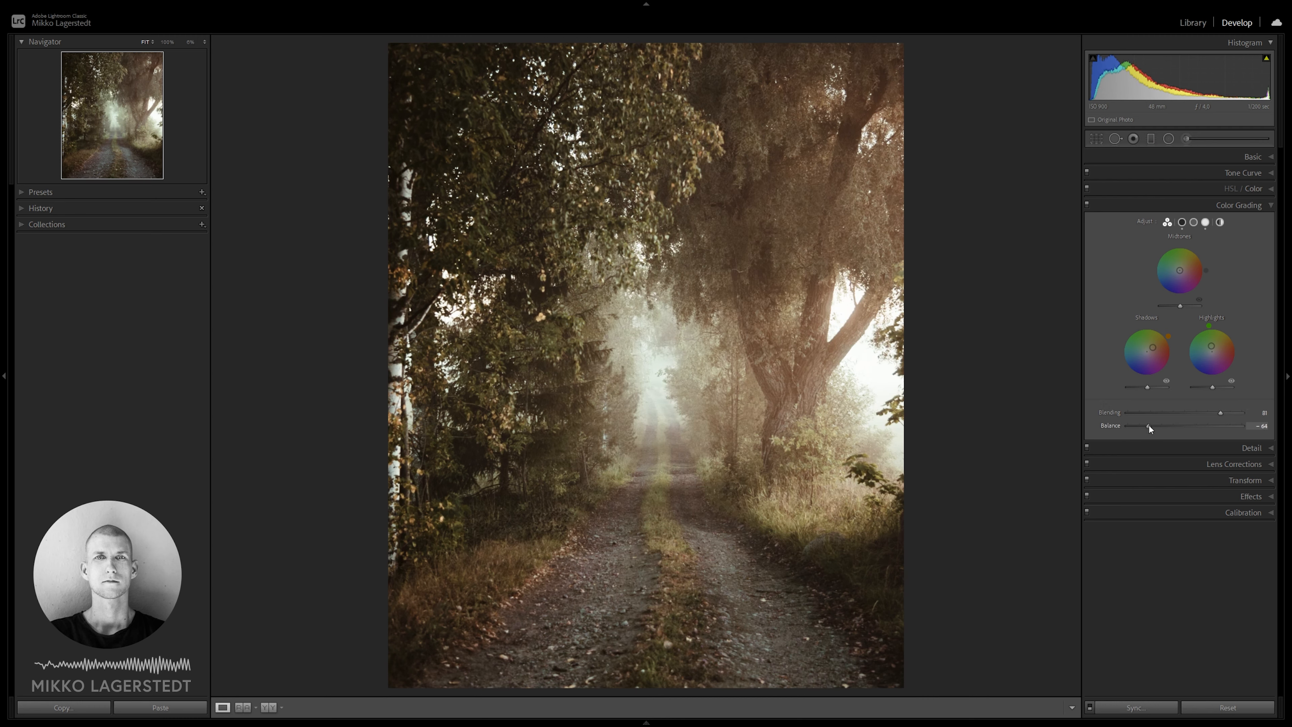
Enable lens profile corrections and chromatic aberration removal for the photo
left_click(1222, 463)
left_click(1128, 279)
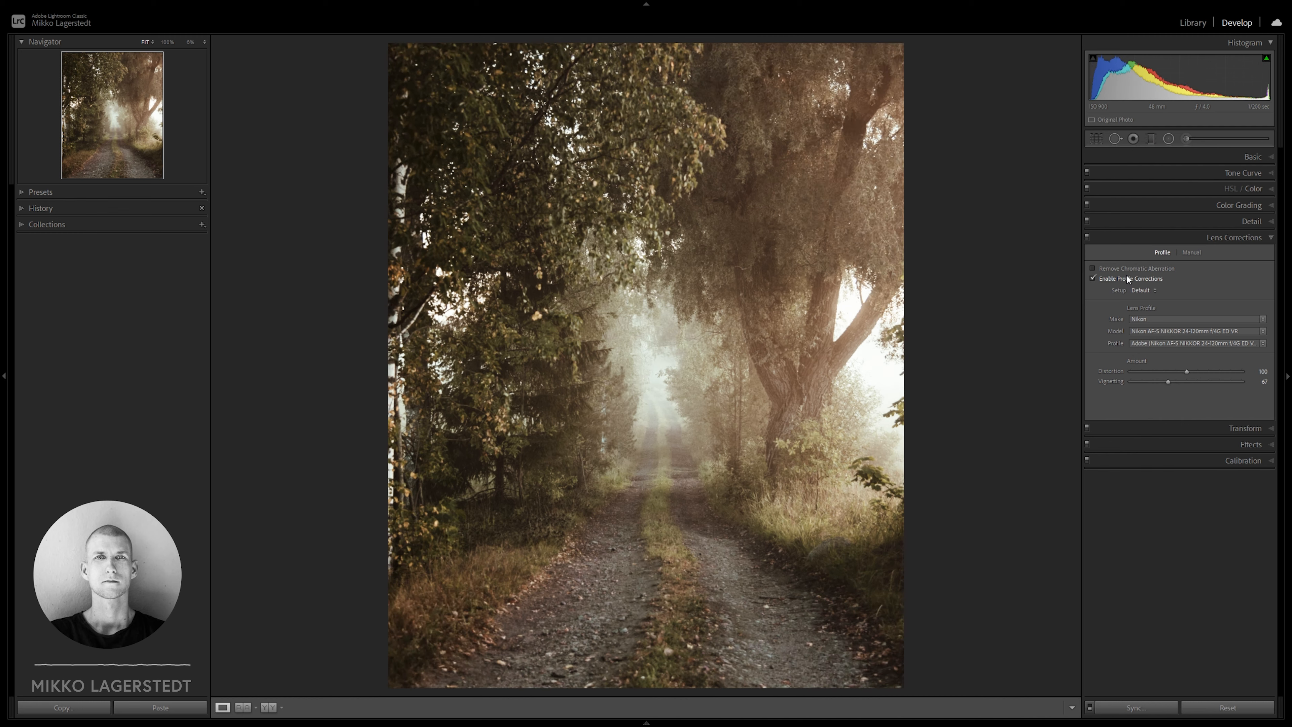
left_click(1130, 268)
Add a Highlight Priority vignette with amount −21, midpoint 0, roundness +60, feather 100 and highlights 100
left_click(1240, 442)
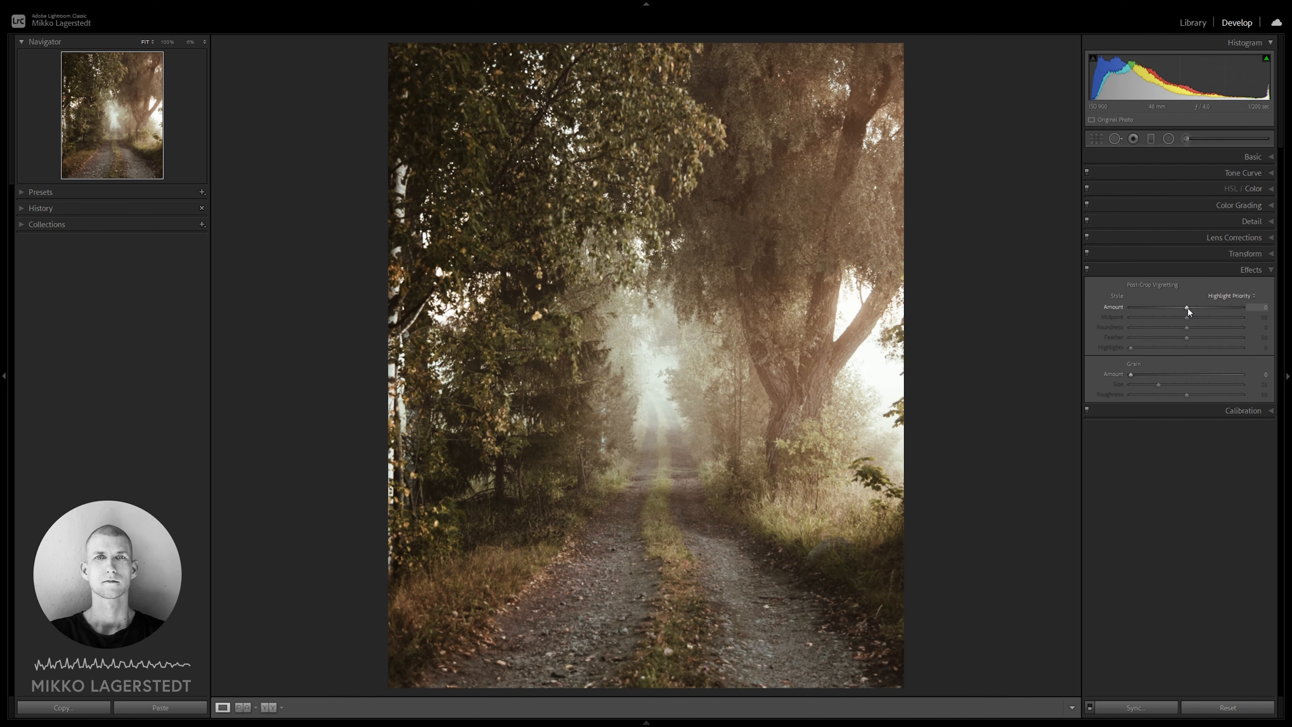
left_click_drag(1188, 307, 1096, 316)
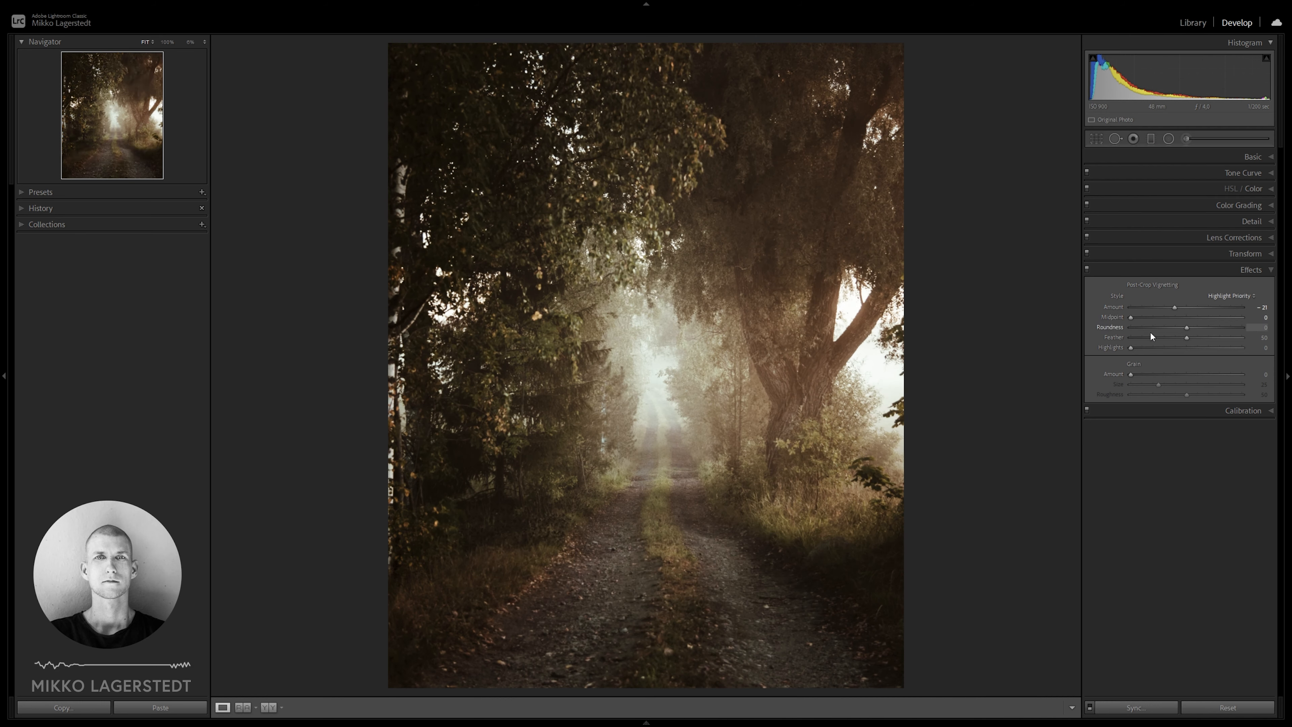
left_click_drag(1186, 327, 1219, 328)
left_click_drag(1187, 338, 1250, 339)
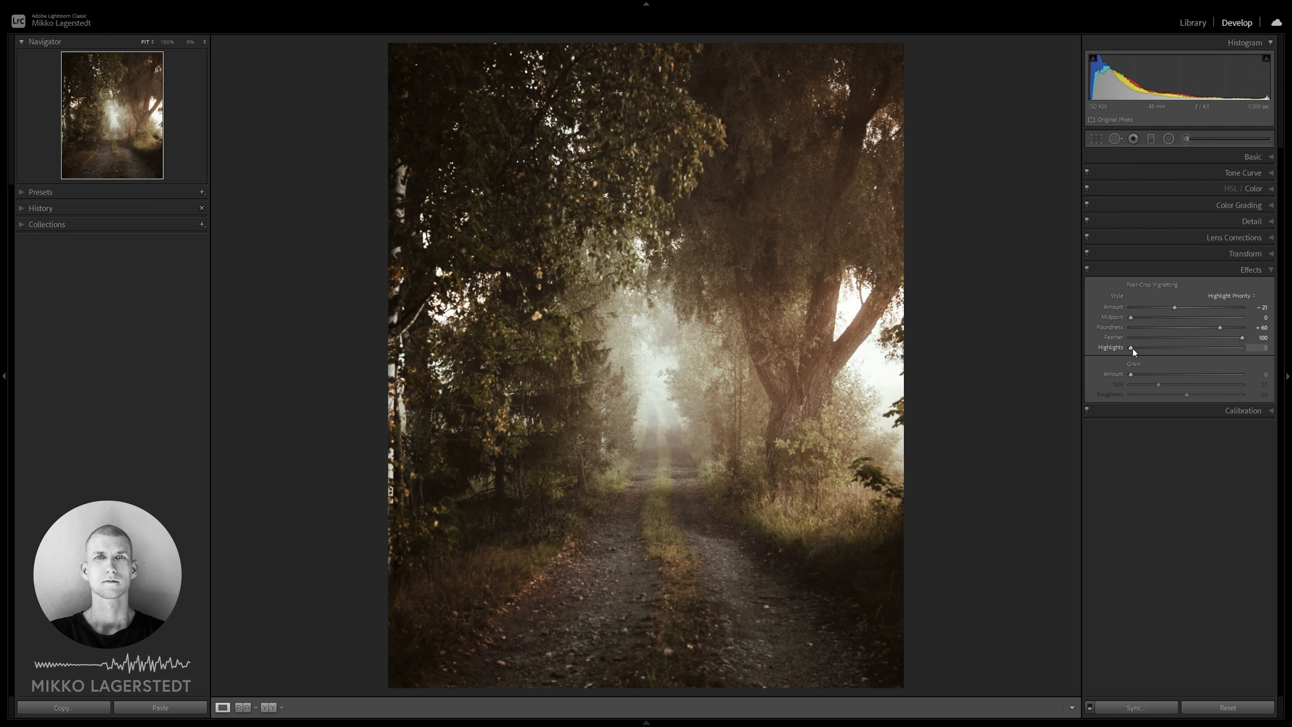
left_click_drag(1131, 348, 1265, 359)
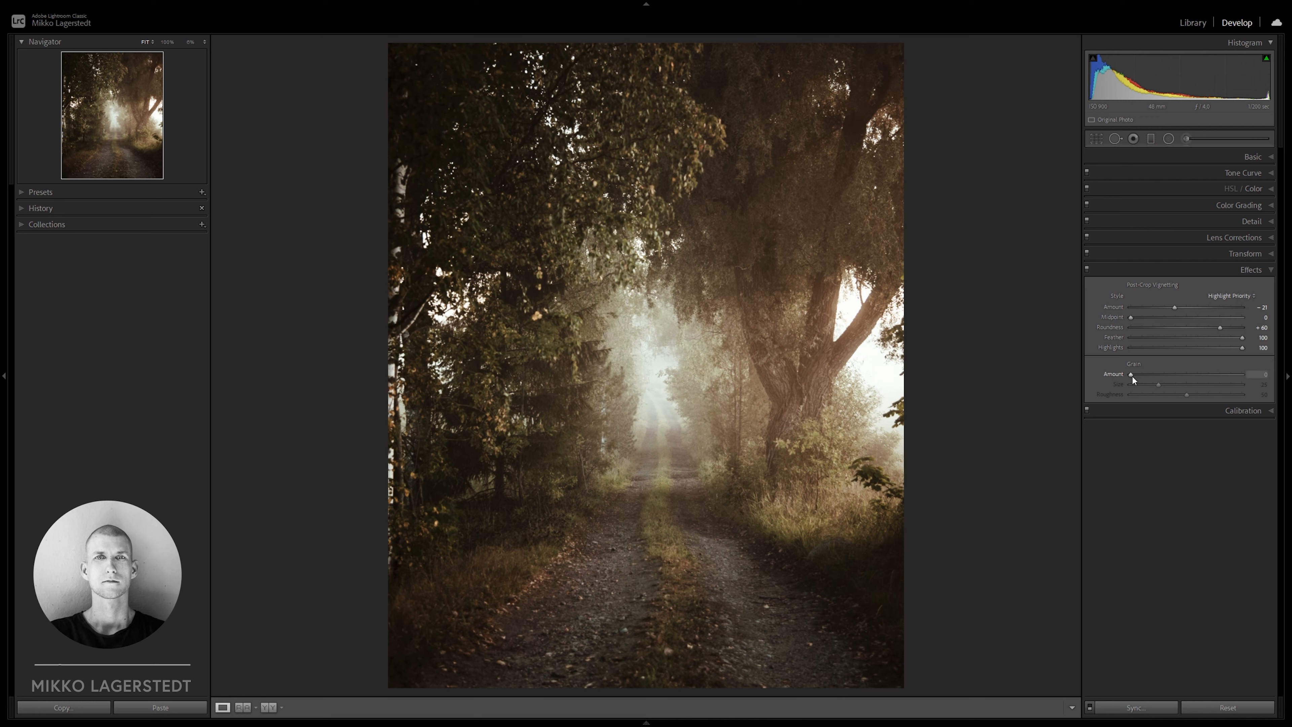
Add film grain to the photo and reduce the grain size
left_click_drag(1131, 376, 1135, 377)
left_click_drag(1161, 375, 1162, 375)
left_click_drag(1148, 384, 1147, 384)
Calibrate the primaries' hue and saturation to +40 and −19 for red, +72 and −59 for green, and −100 and +22 for blue
left_click(1233, 410)
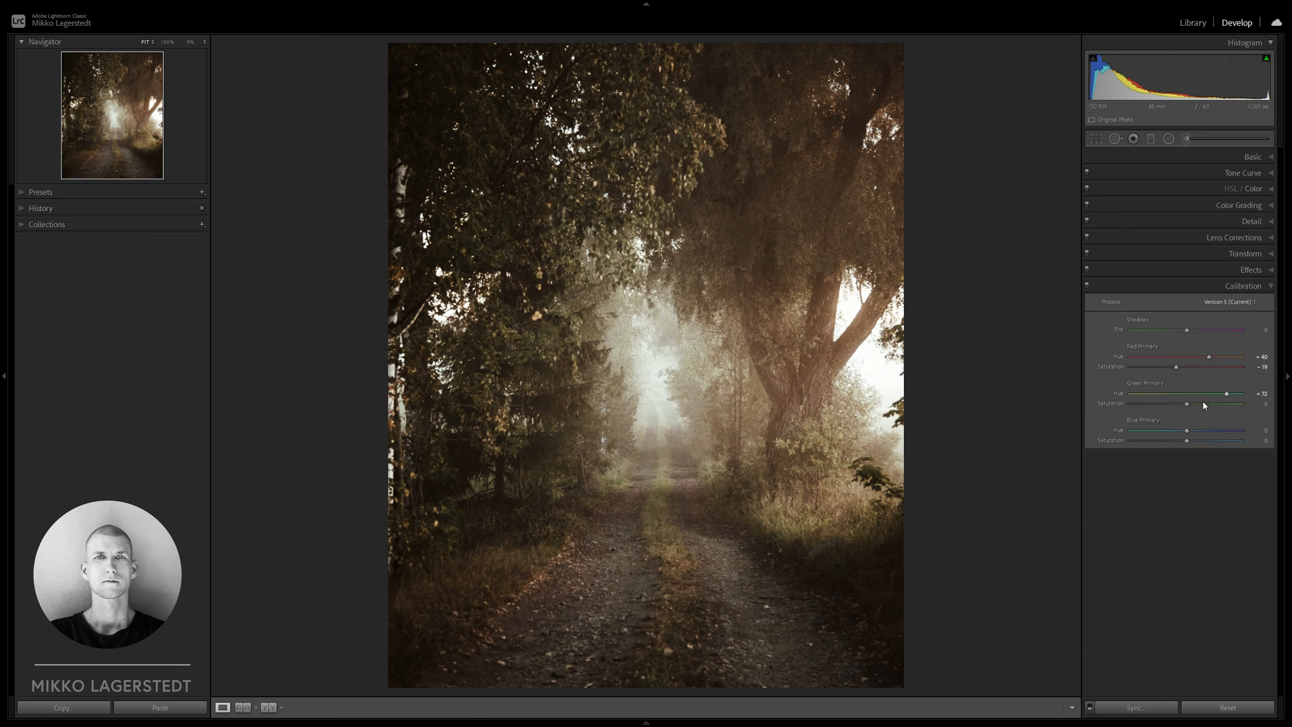
left_click_drag(1186, 403, 1175, 404)
left_click_drag(1187, 431, 1102, 427)
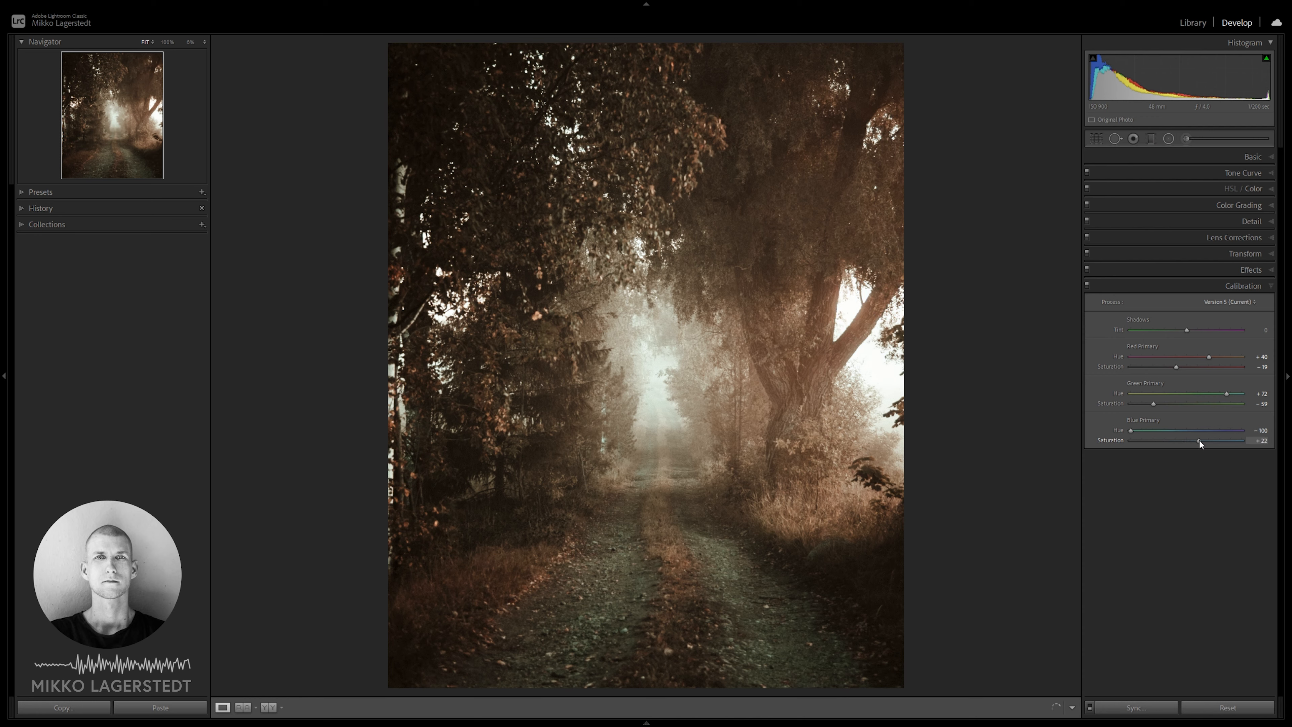
Show the color profiles as a grid and apply the EPIC - Control profile with its amount set to 84
left_click(1254, 157)
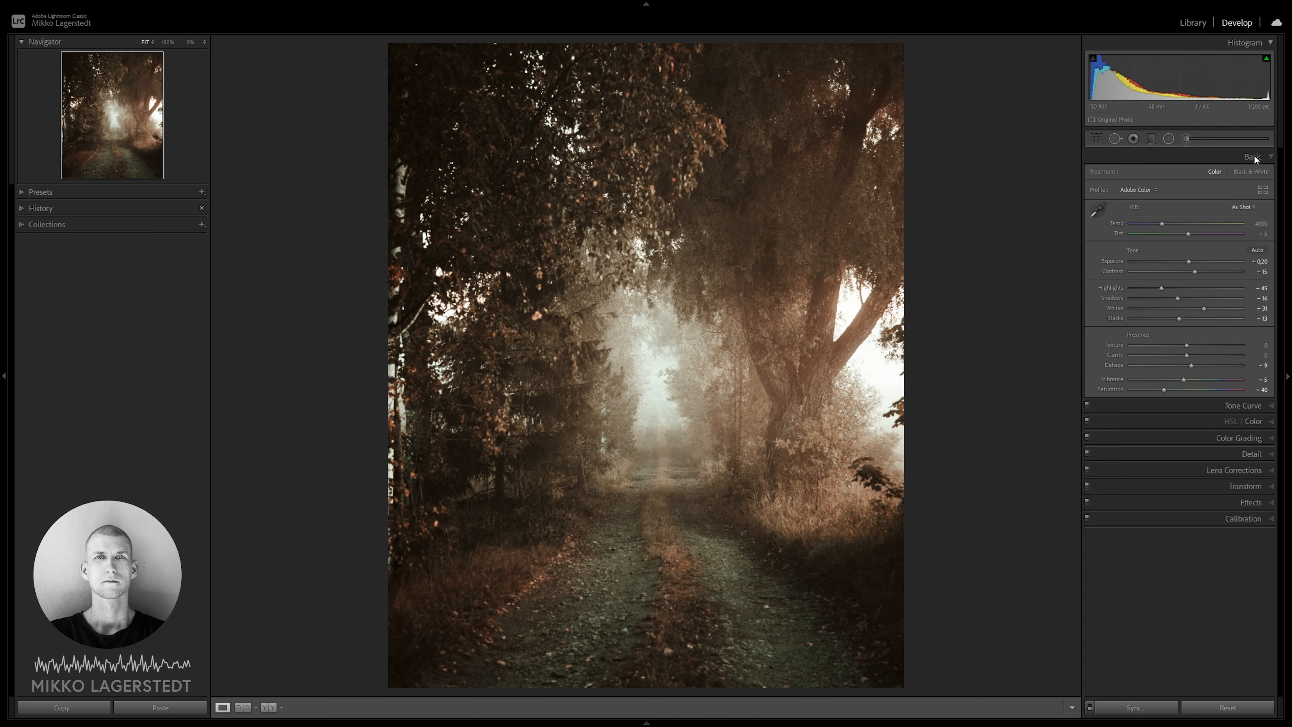
left_click(1265, 190)
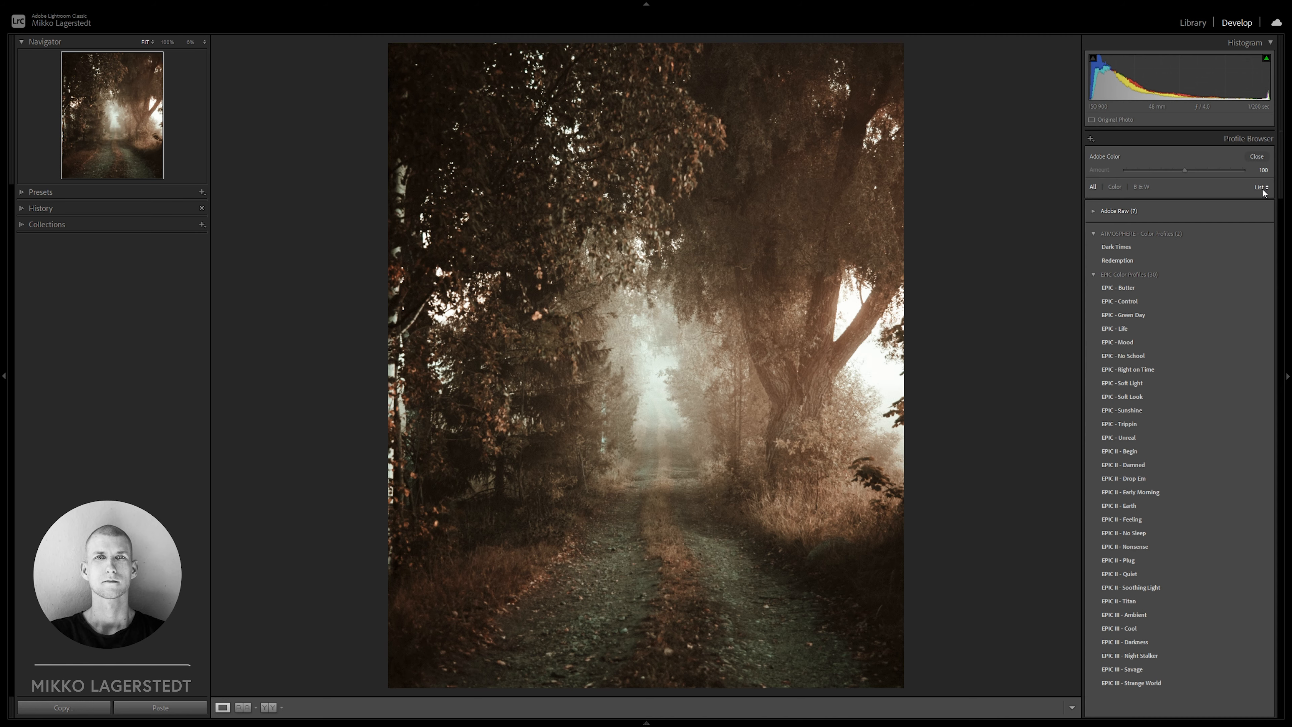
left_click(1262, 187)
left_click(1260, 201)
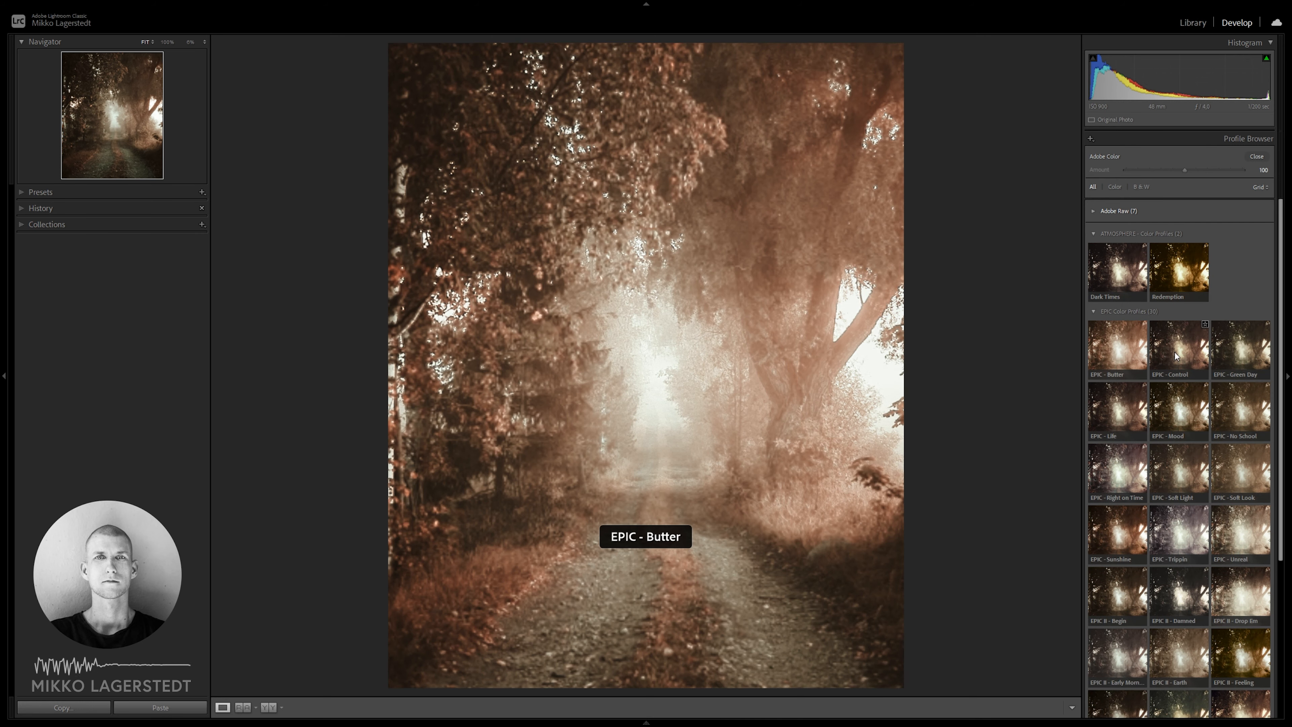
left_click(1176, 354)
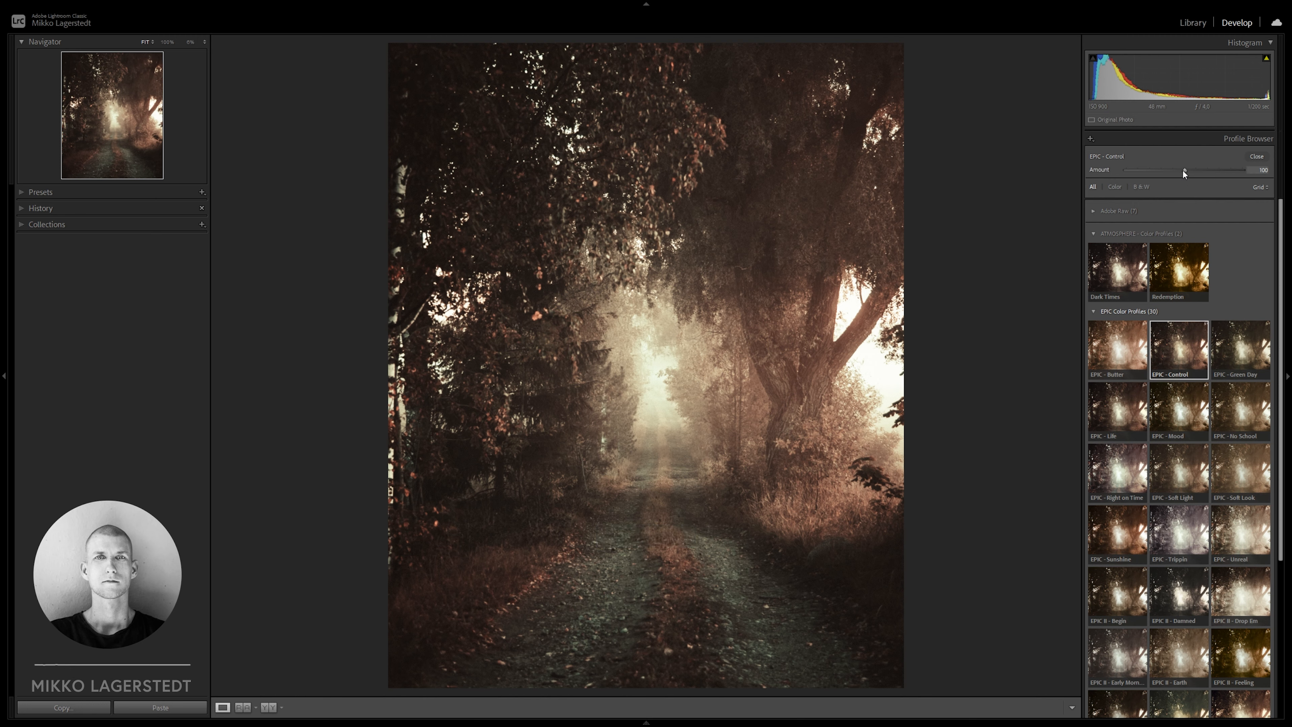
left_click_drag(1179, 171, 1176, 173)
left_click(1256, 156)
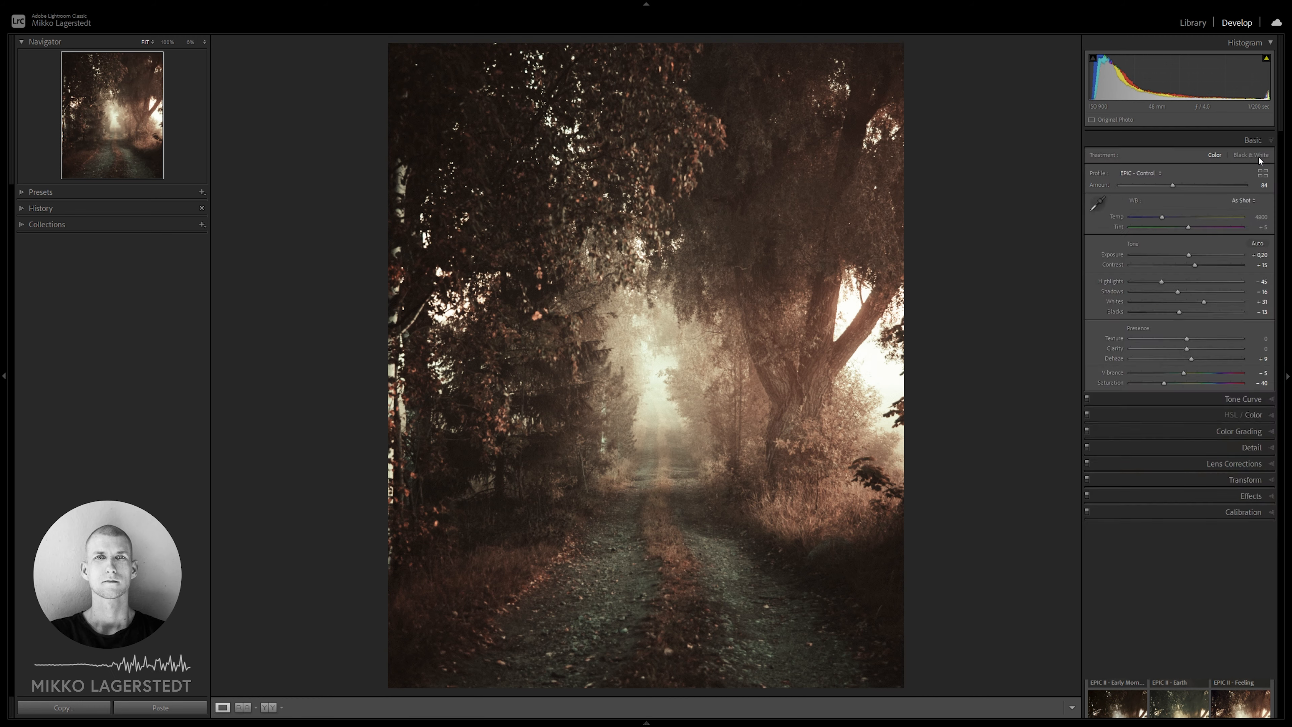